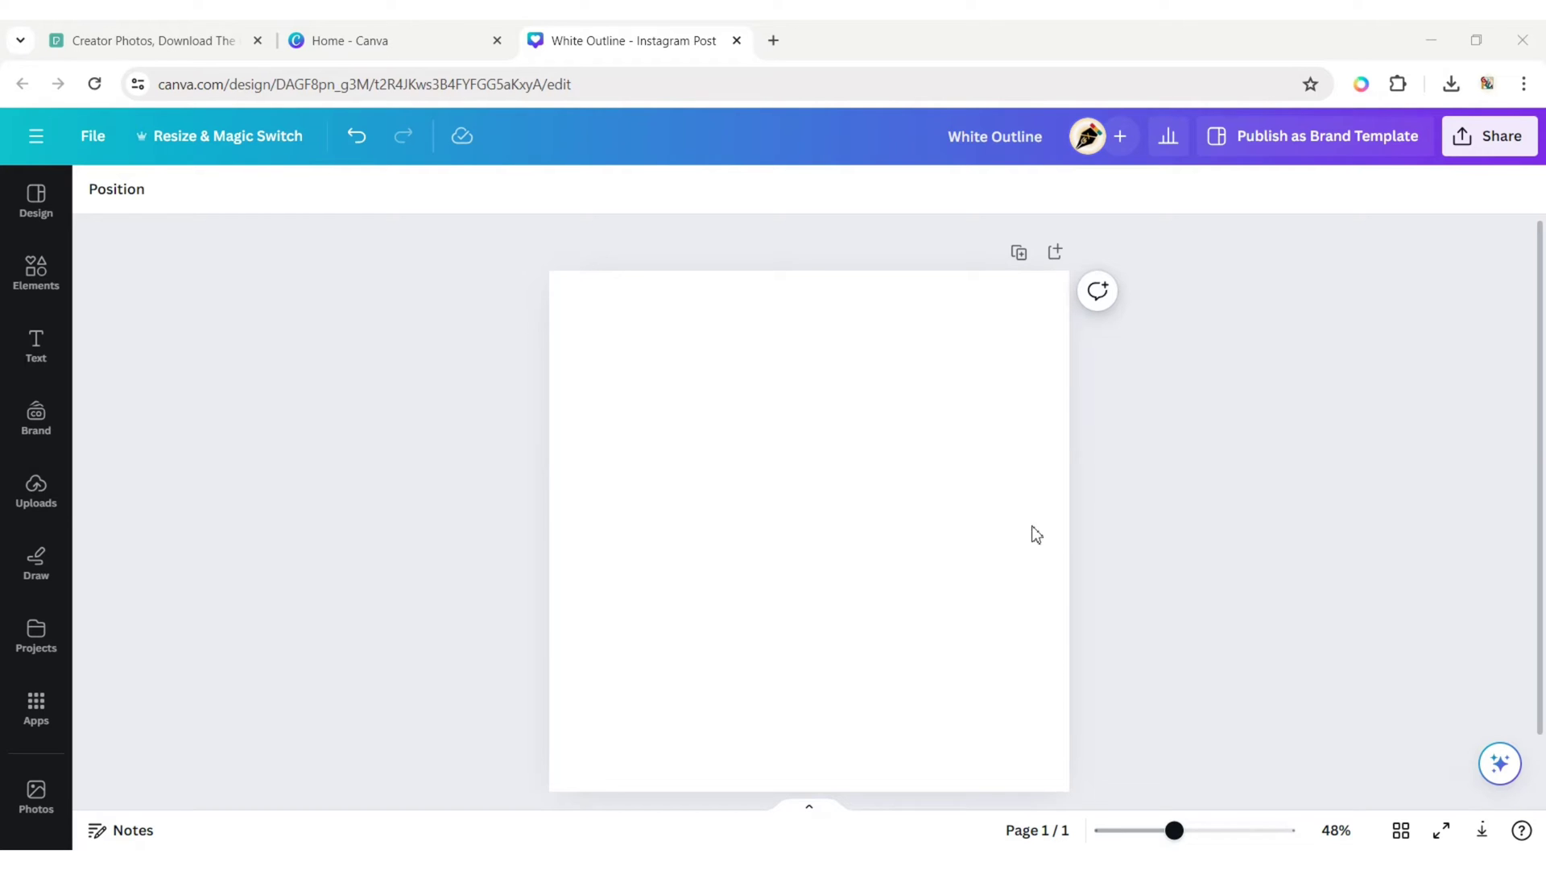
Step: Upload the Person photo from the Downloads folder into Canva's uploads
{"action": "left_click", "coordinate": [35, 493]}
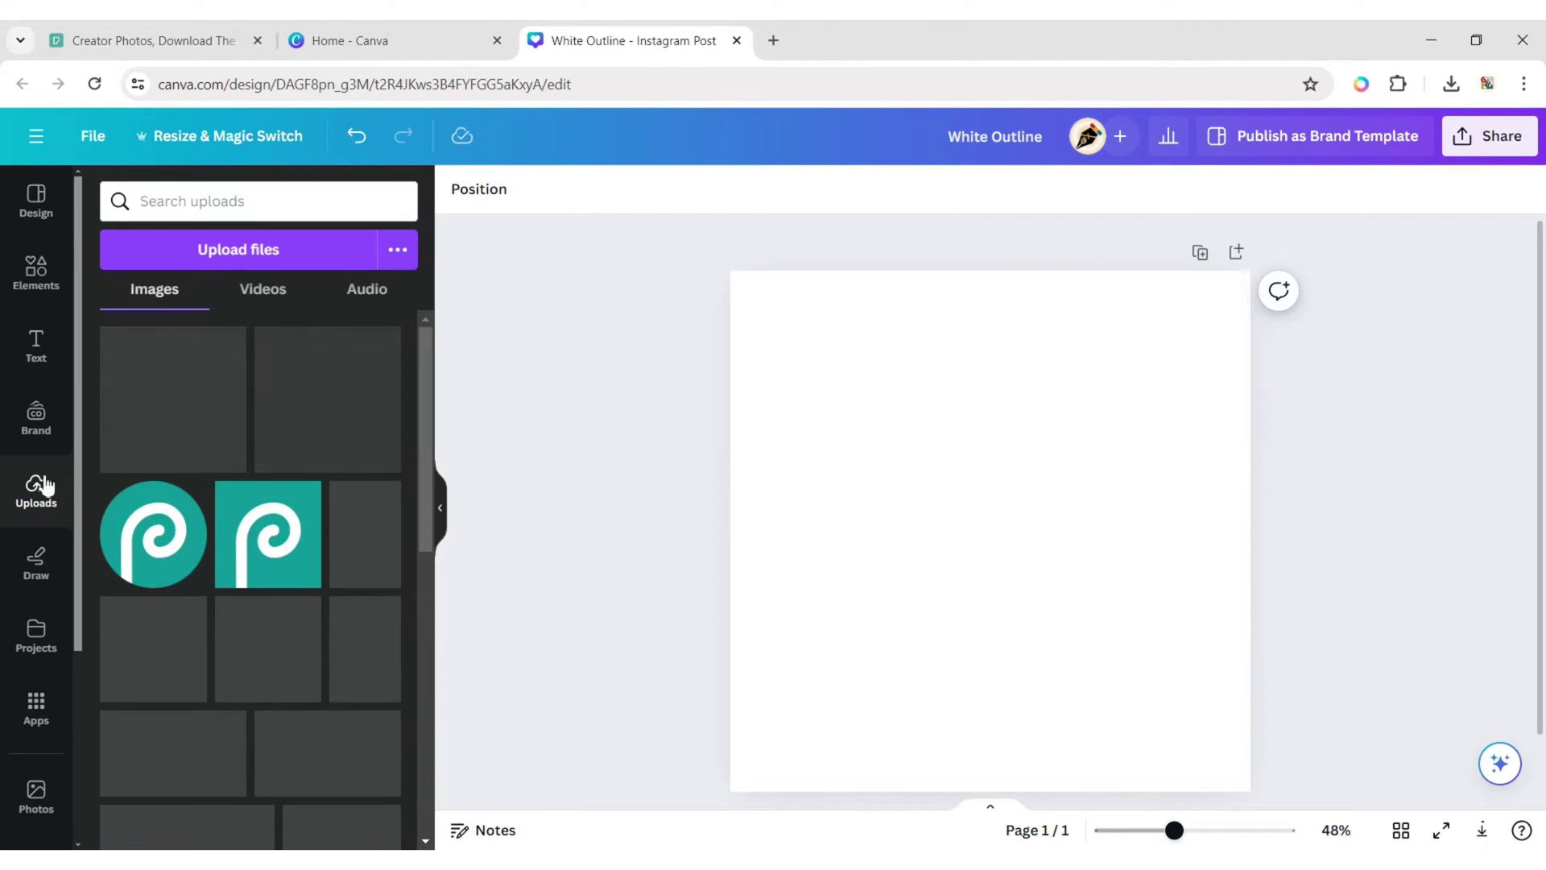
{"action": "left_click", "coordinate": [234, 252]}
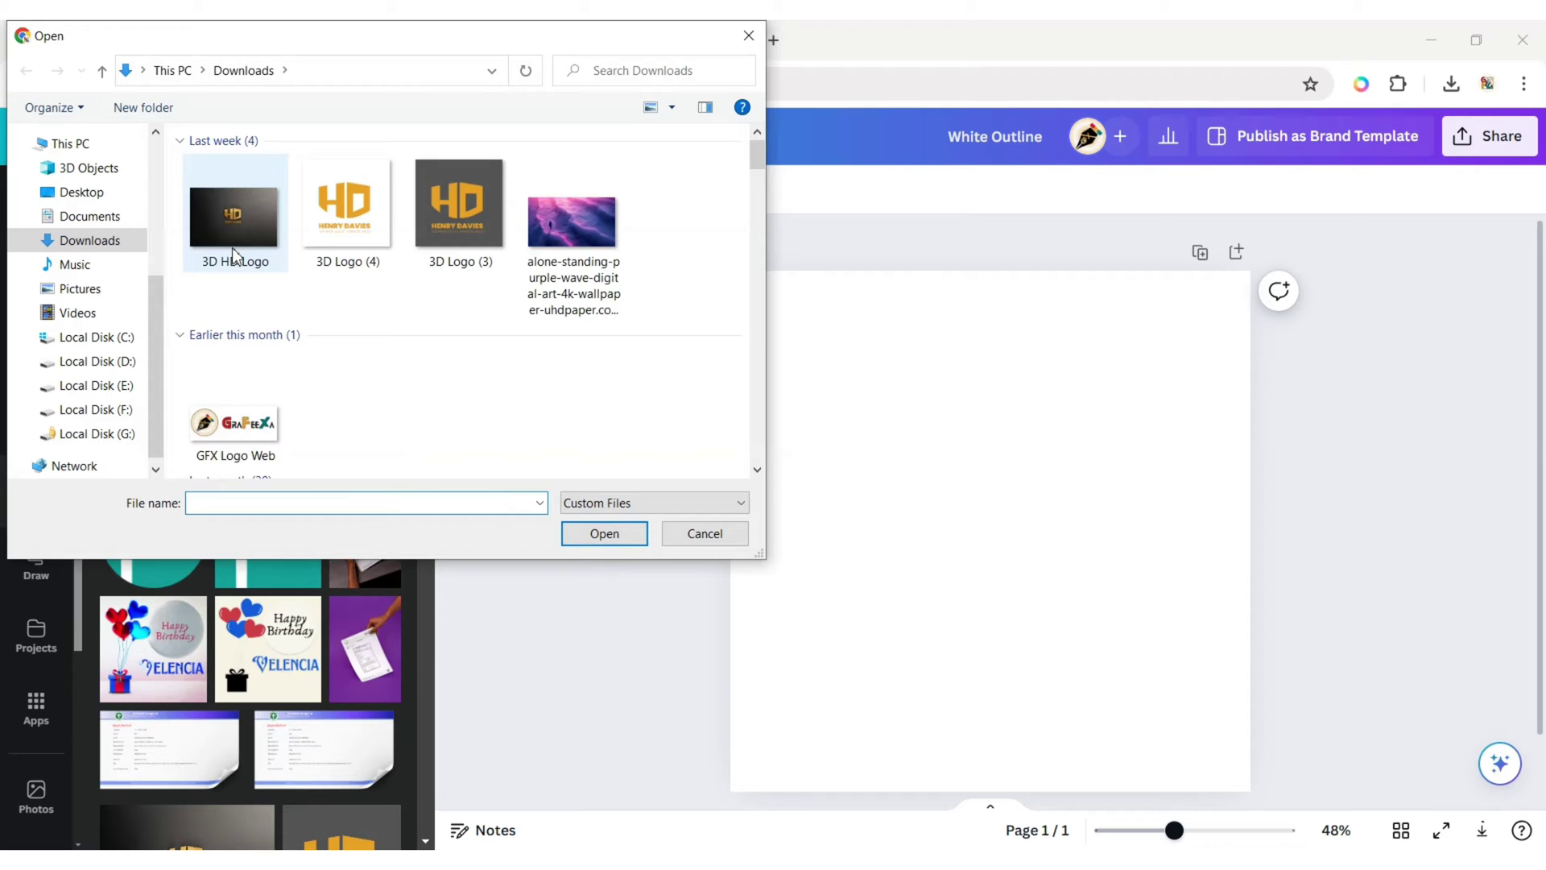
{"action": "left_click", "coordinate": [252, 207]}
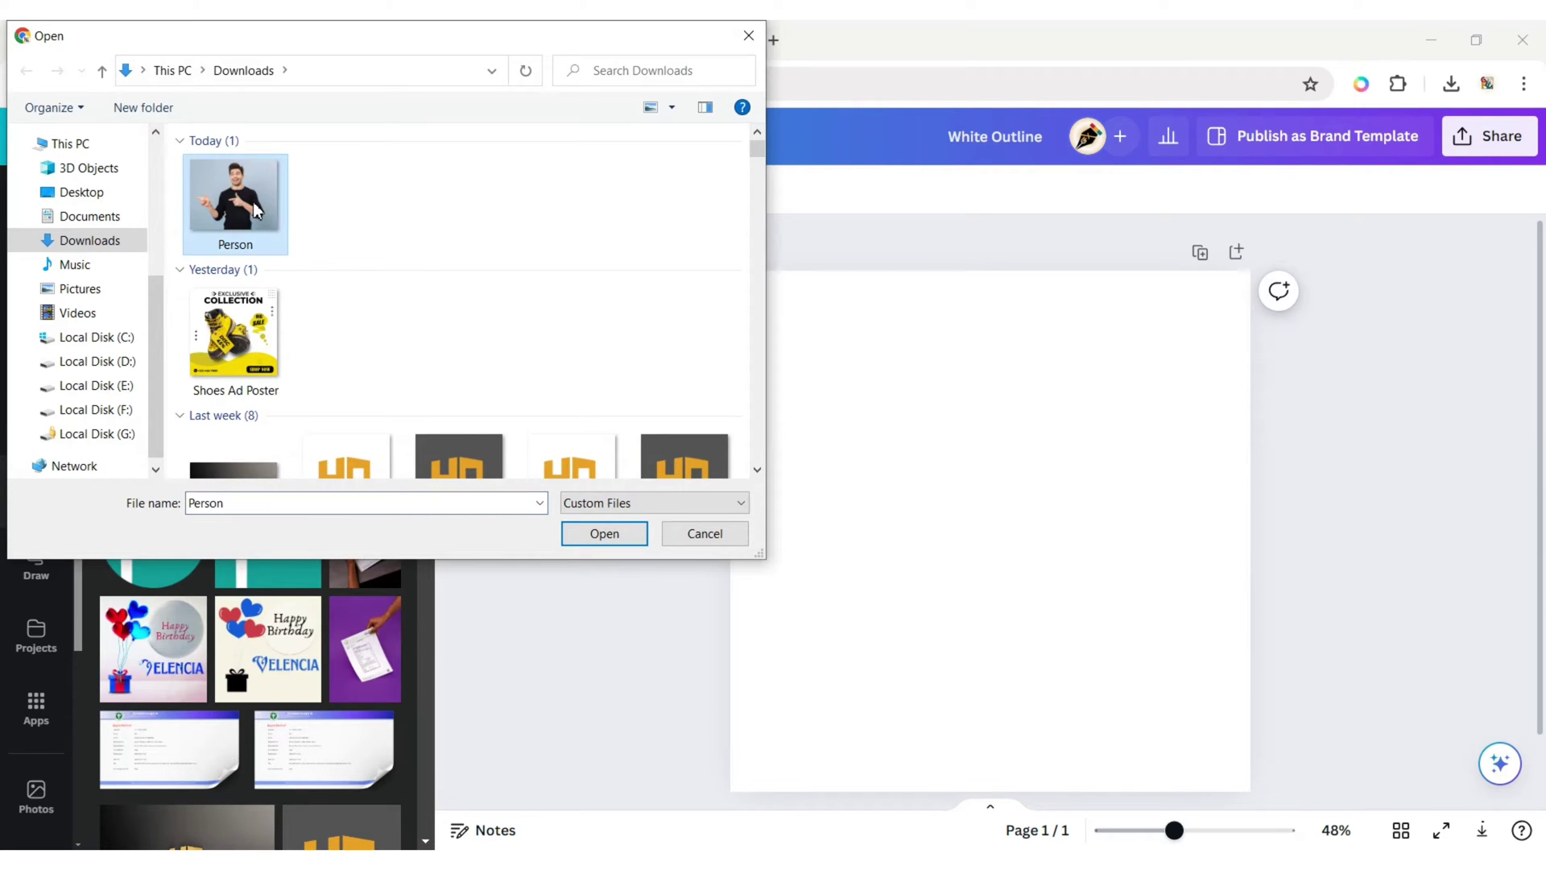
{"action": "left_click", "coordinate": [604, 533]}
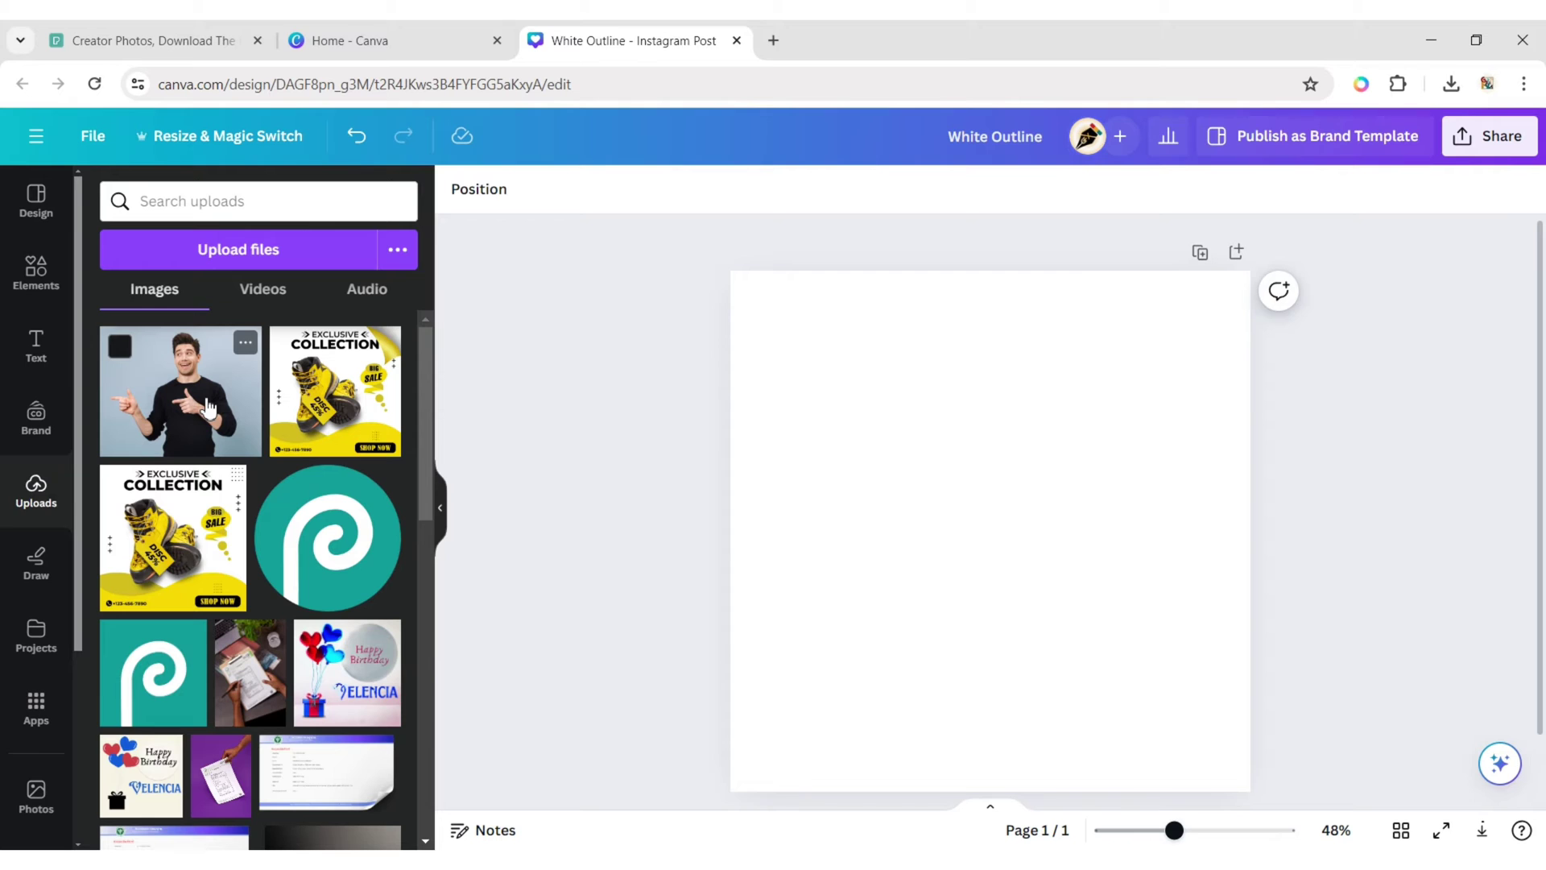
Step: Add the Person photo to the page and strip its background with BG Remover
{"action": "left_click", "coordinate": [182, 390]}
{"action": "left_click", "coordinate": [438, 508]}
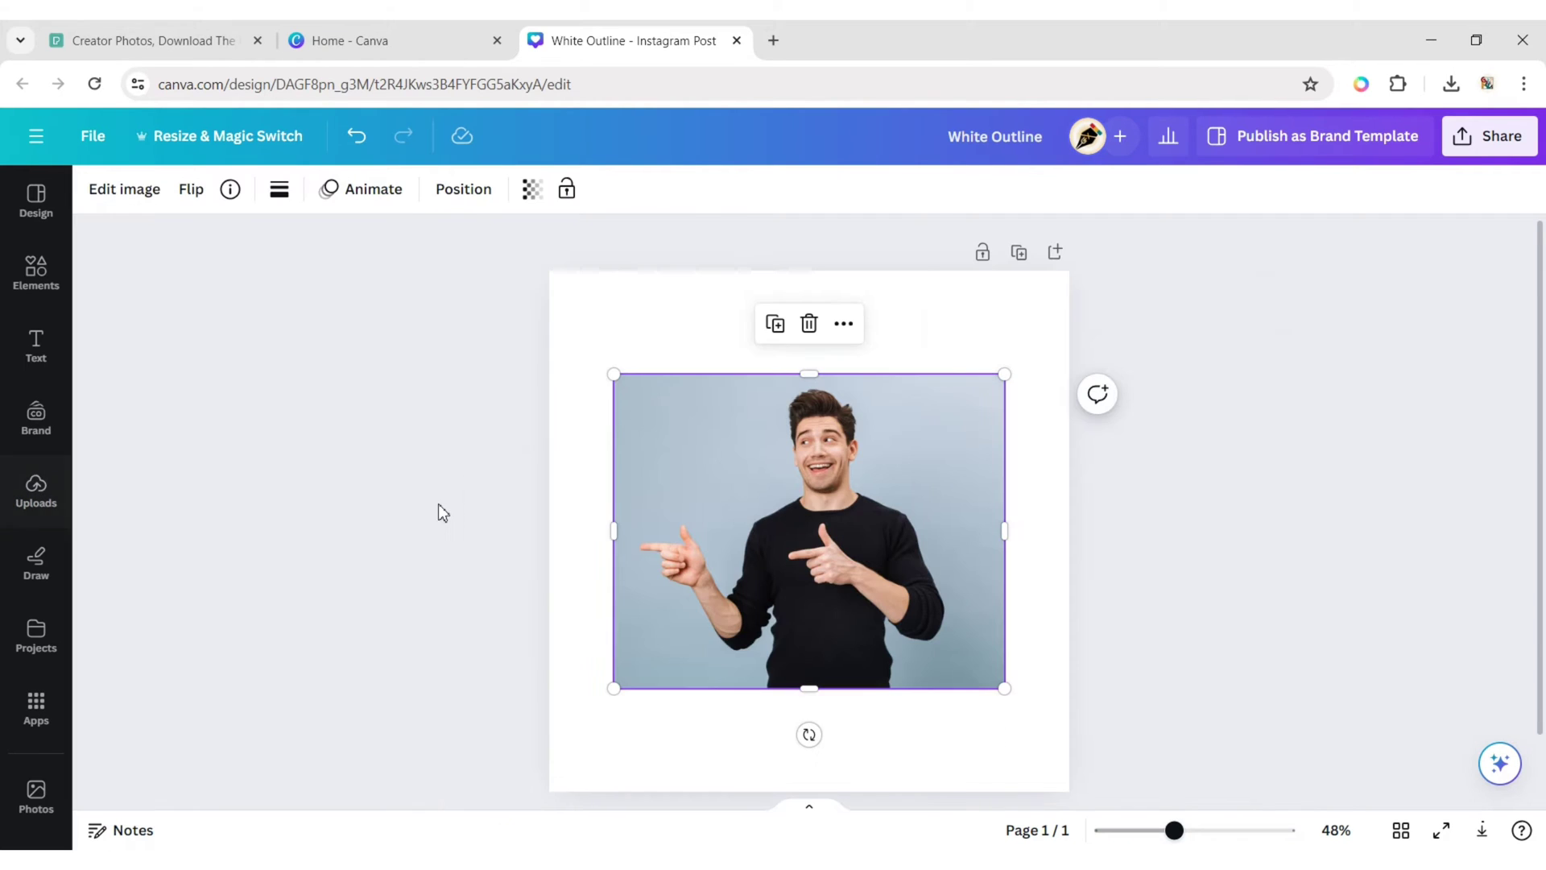
{"action": "left_click", "coordinate": [124, 190]}
{"action": "left_click", "coordinate": [138, 337]}
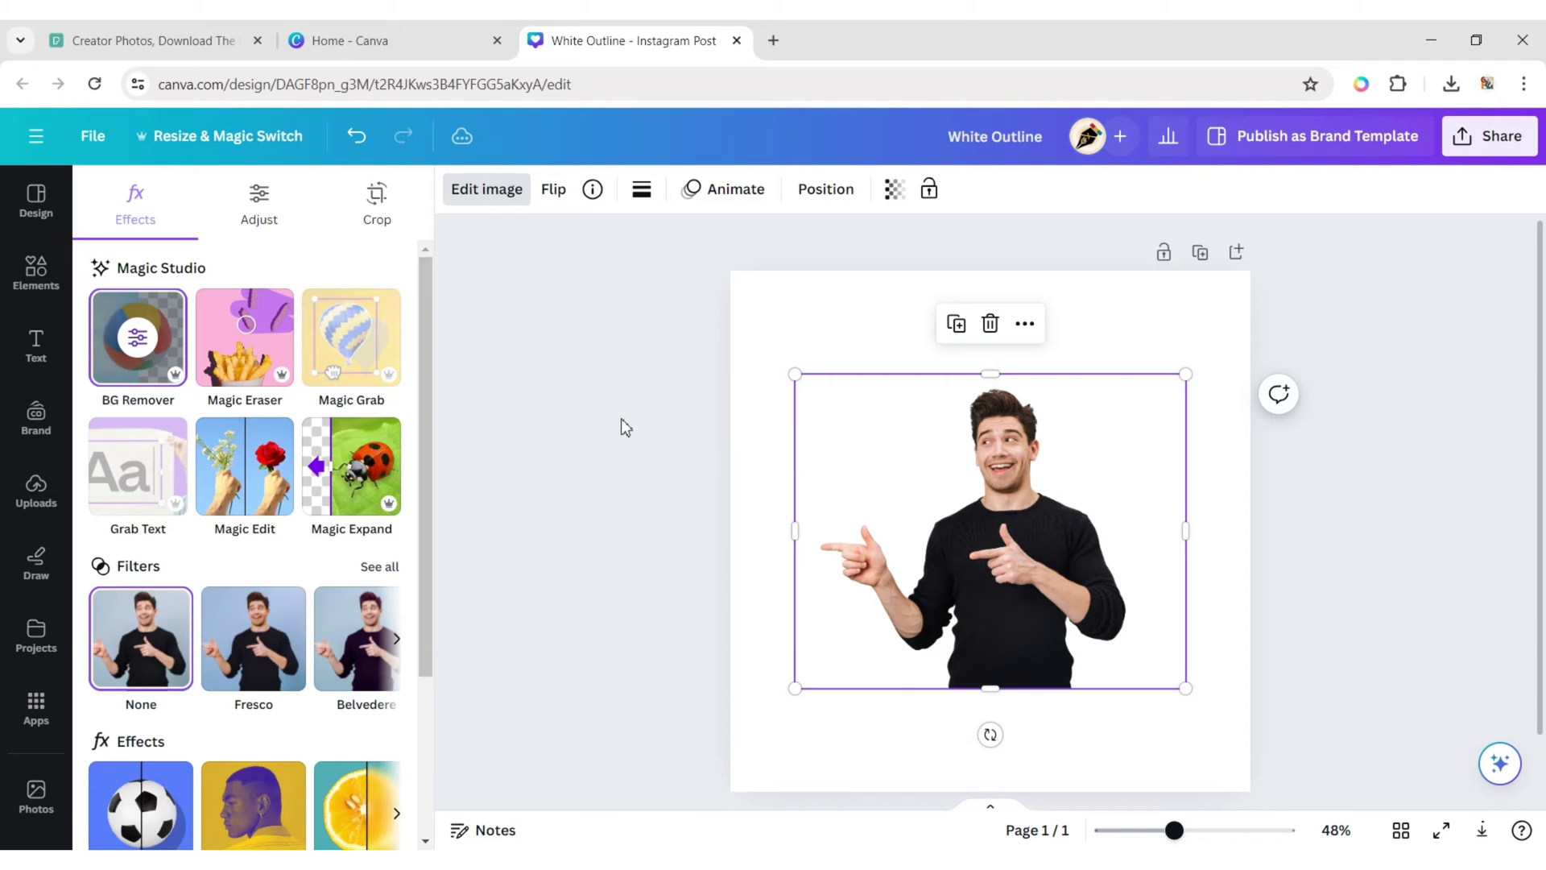
Step: Enlarge the cut-out man and shift him left so he meets the page's bottom edge
{"action": "key", "text": "Escape"}
{"action": "left_click_drag", "start_coordinate": [1004, 687], "coordinate": [1184, 804]}
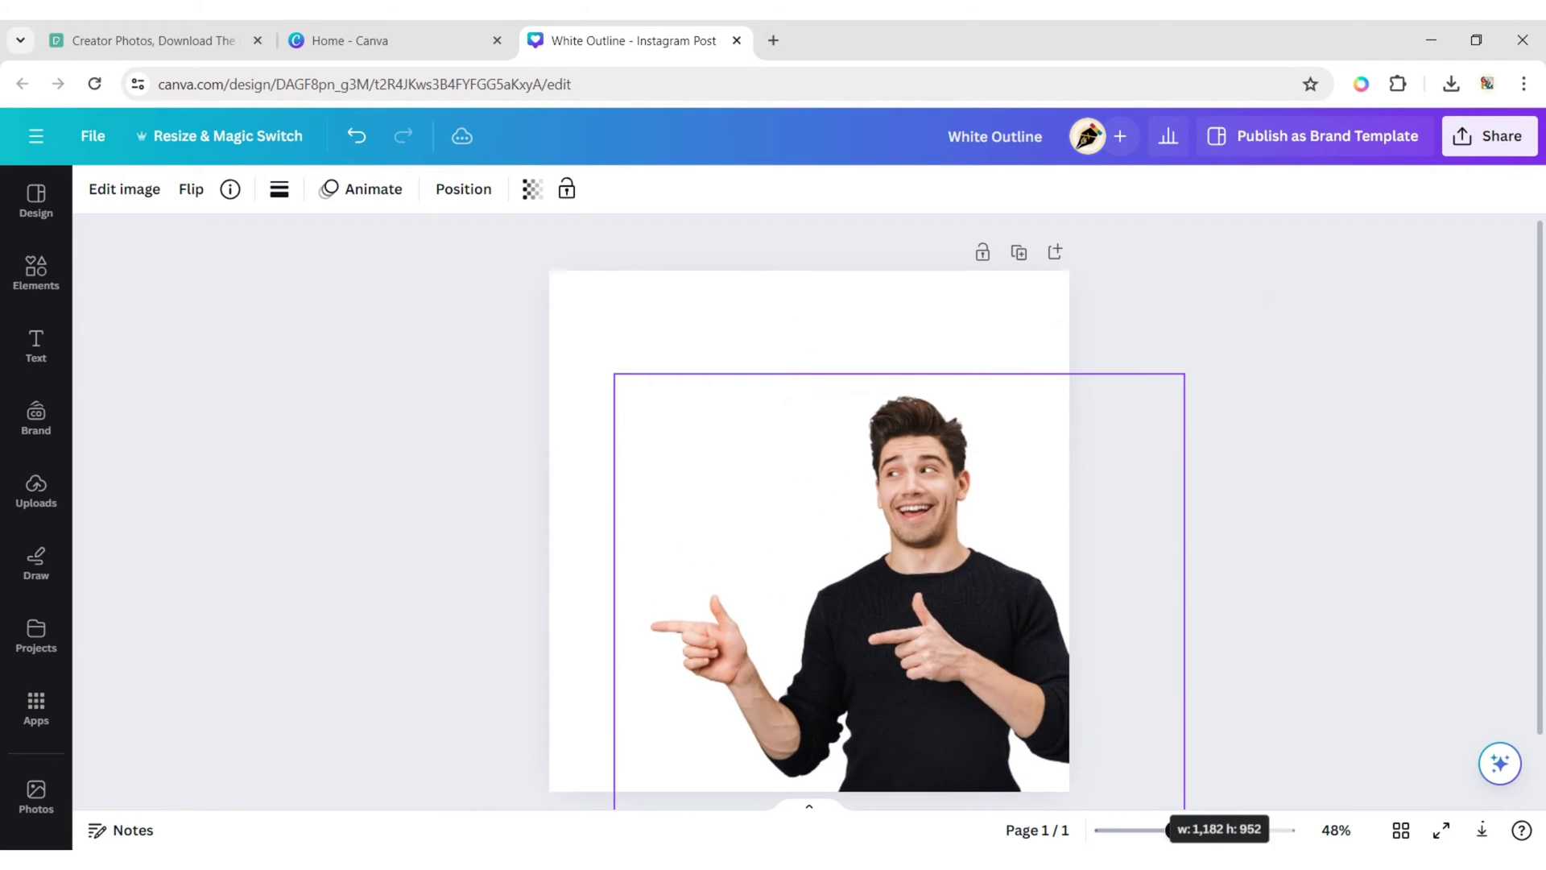
{"action": "left_click_drag", "start_coordinate": [937, 633], "coordinate": [865, 616]}
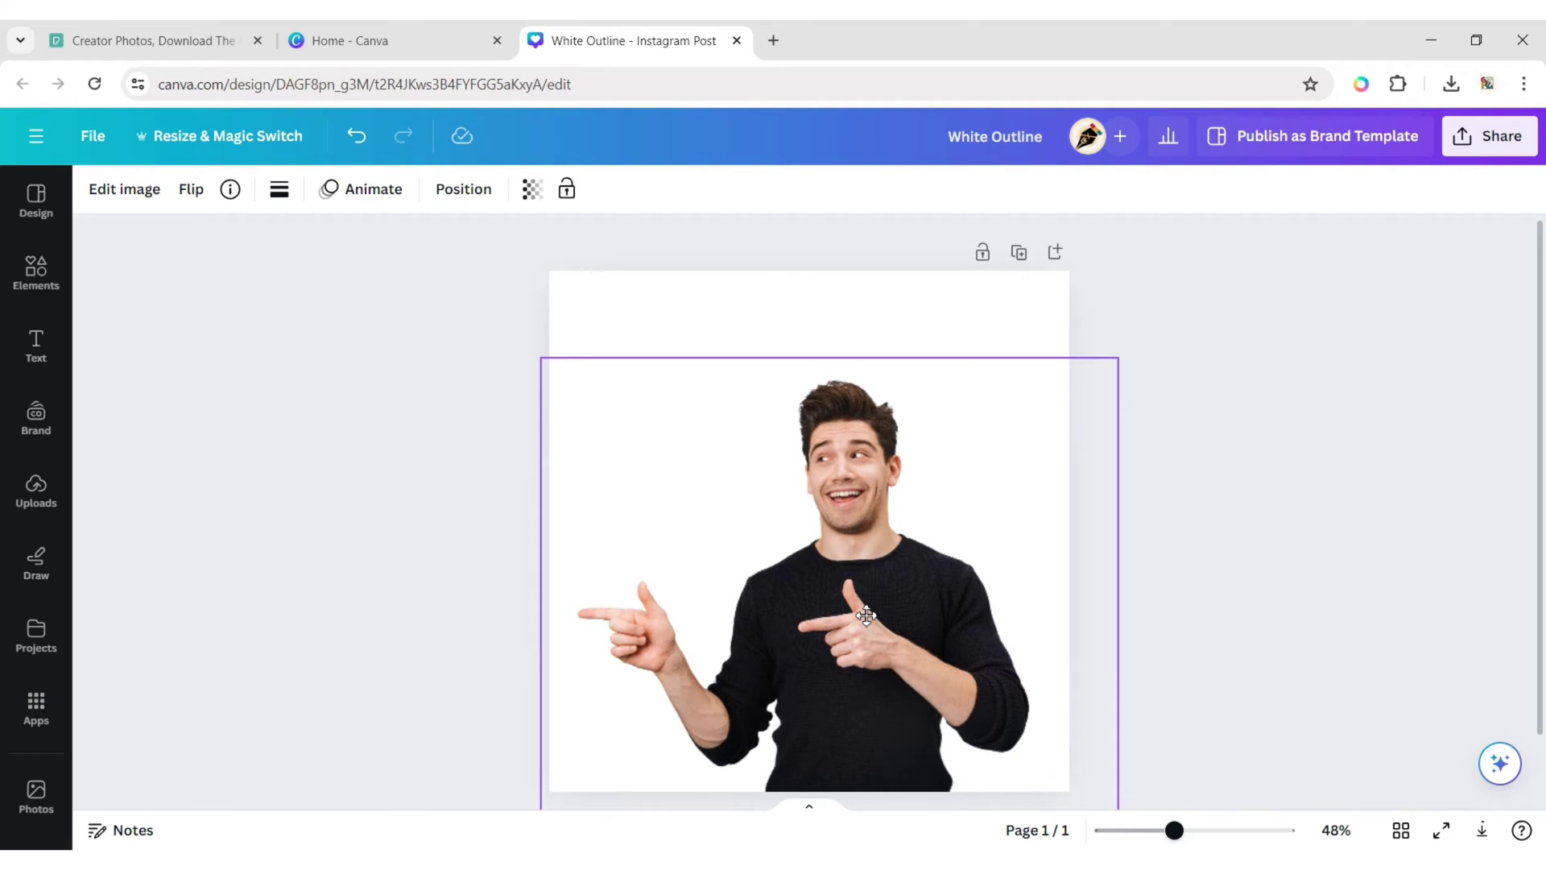
{"action": "left_click_drag", "start_coordinate": [865, 616], "coordinate": [866, 629]}
{"action": "left_click", "coordinate": [460, 387]}
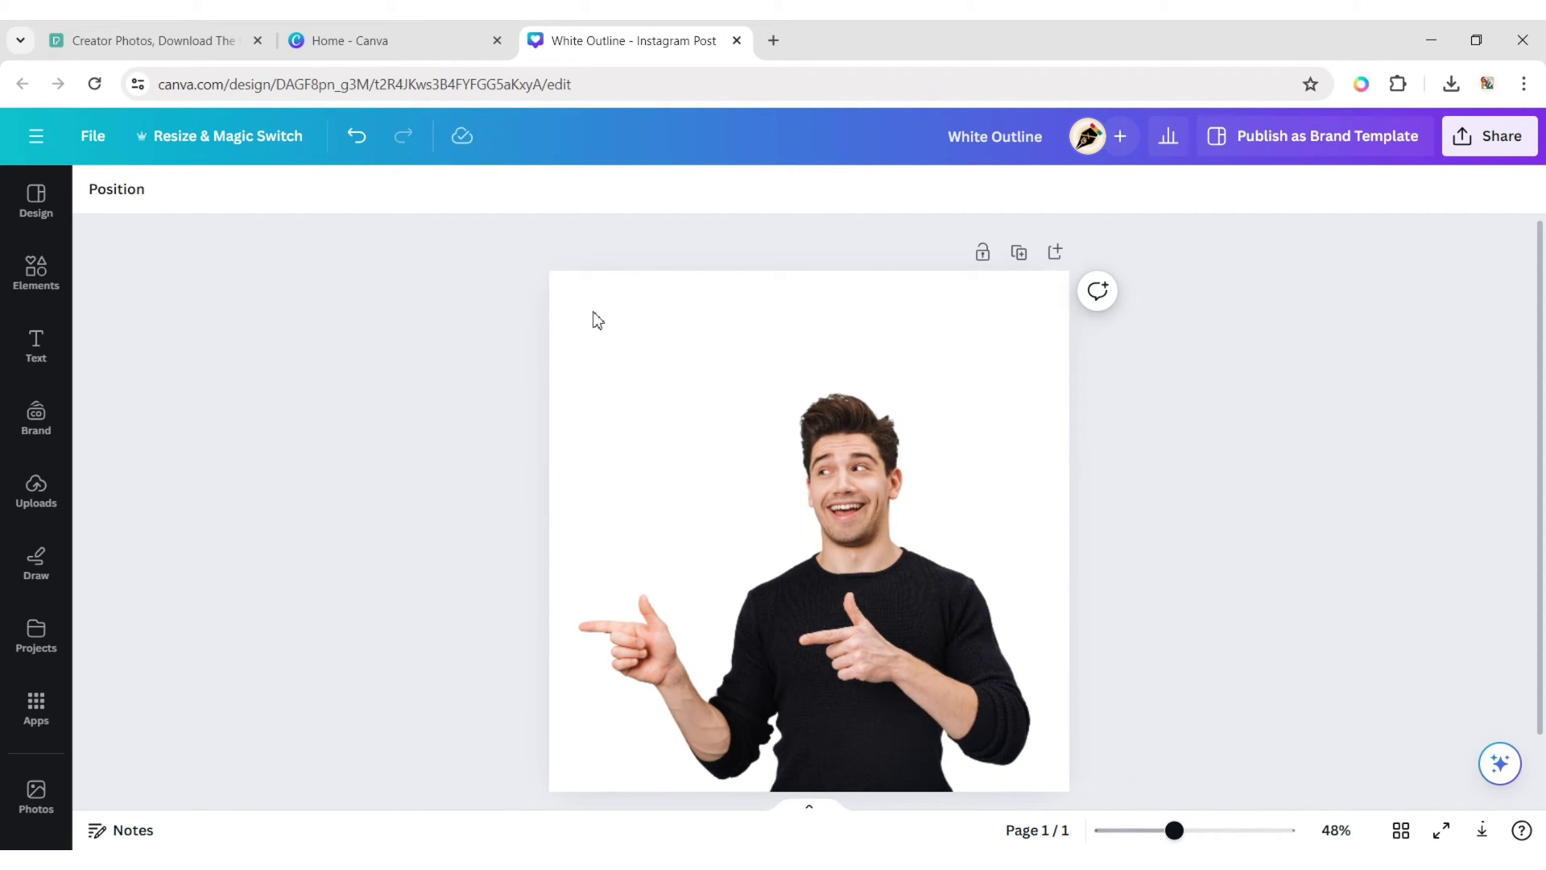
Step: Fill the page background with the purple swatch from Default Colours
{"action": "left_click", "coordinate": [592, 321]}
{"action": "left_click", "coordinate": [95, 189]}
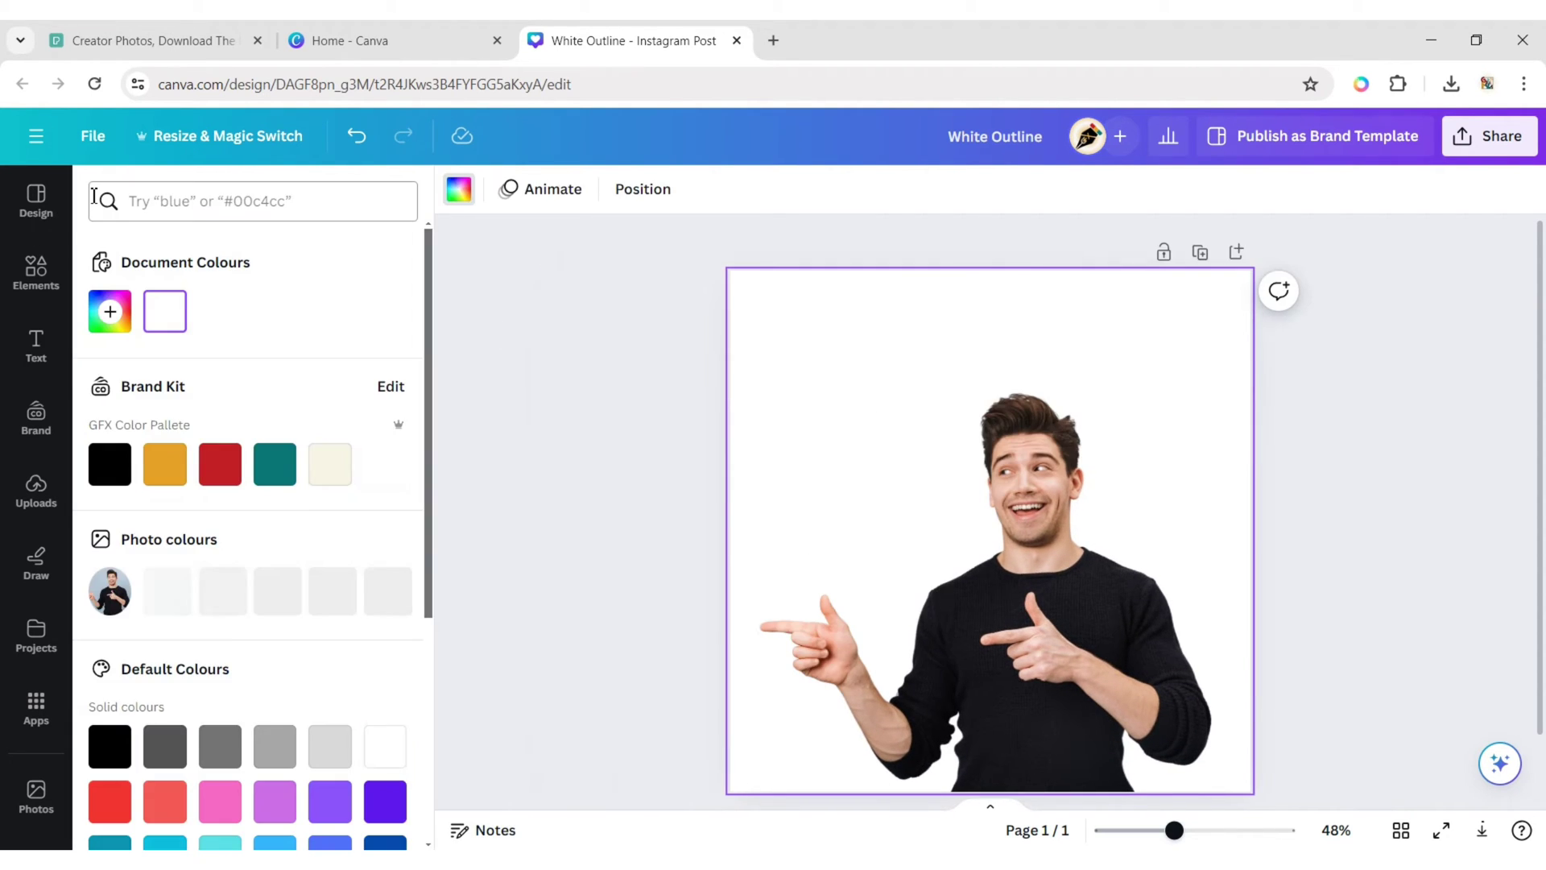
{"action": "scroll", "coordinate": [230, 560], "scroll_direction": "down", "scroll_amount": 1}
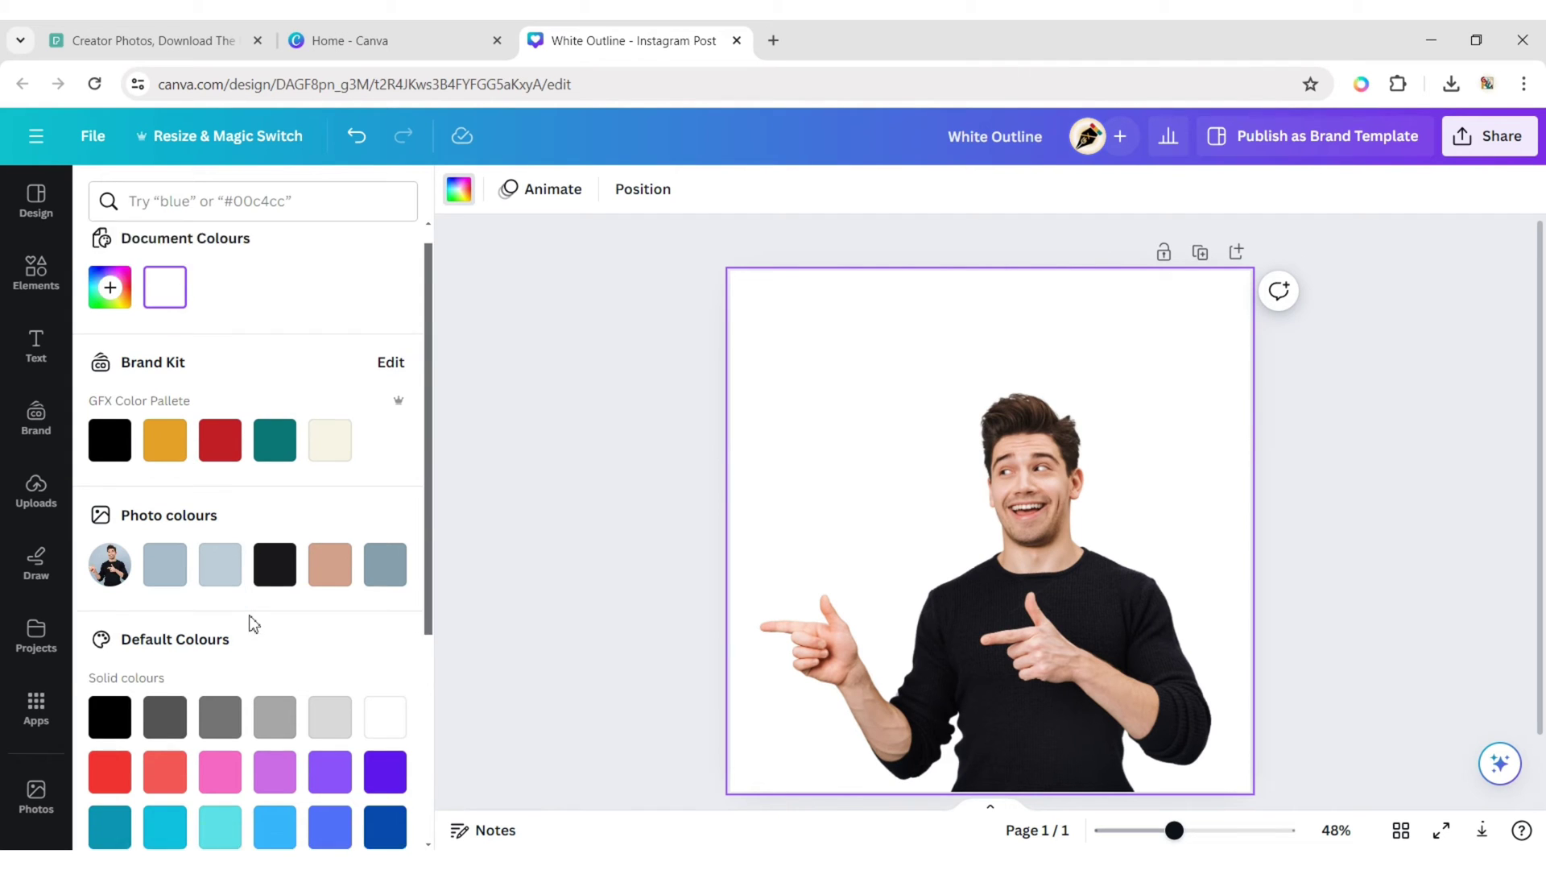
{"action": "scroll", "coordinate": [249, 614], "scroll_direction": "down", "scroll_amount": 1}
{"action": "left_click", "coordinate": [275, 695]}
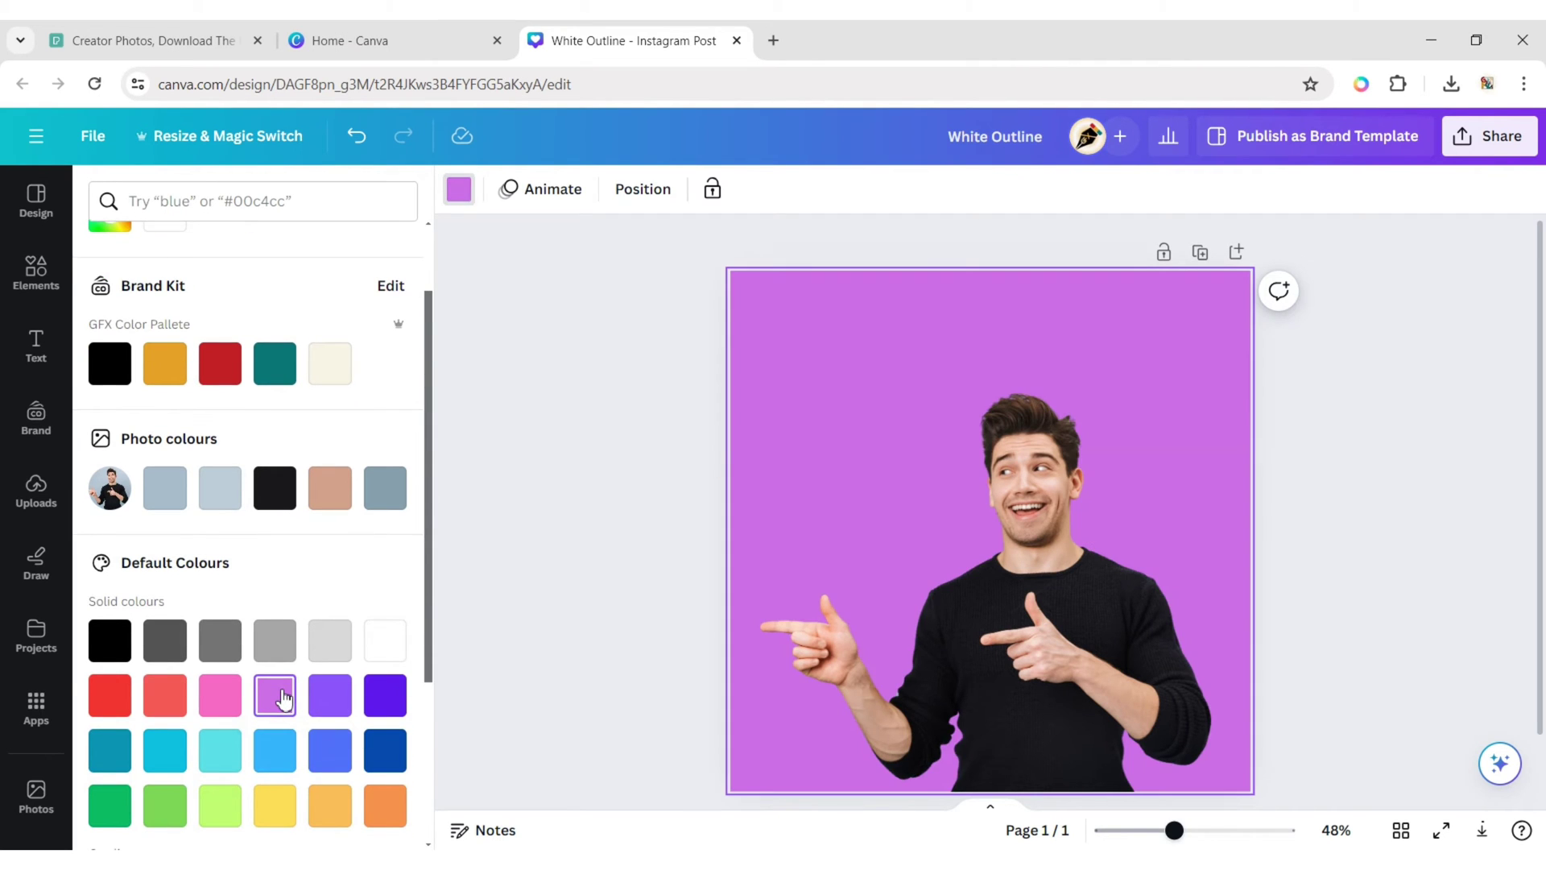
{"action": "left_click", "coordinate": [520, 508]}
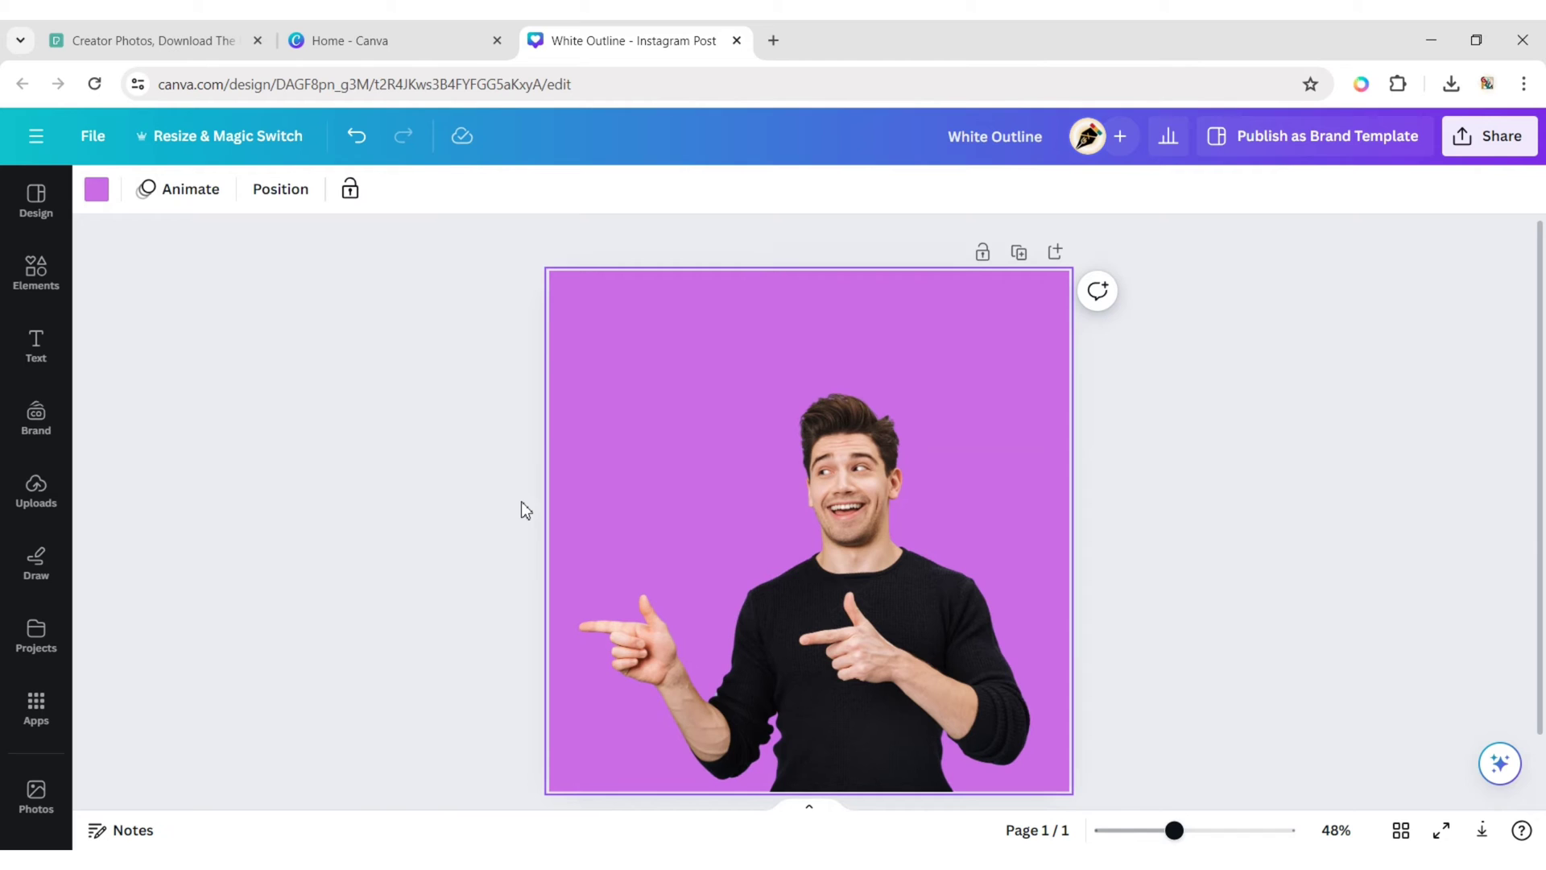
Step: Bring up the Shadows effect presets for the selected cut-out man
{"action": "left_click", "coordinate": [812, 518]}
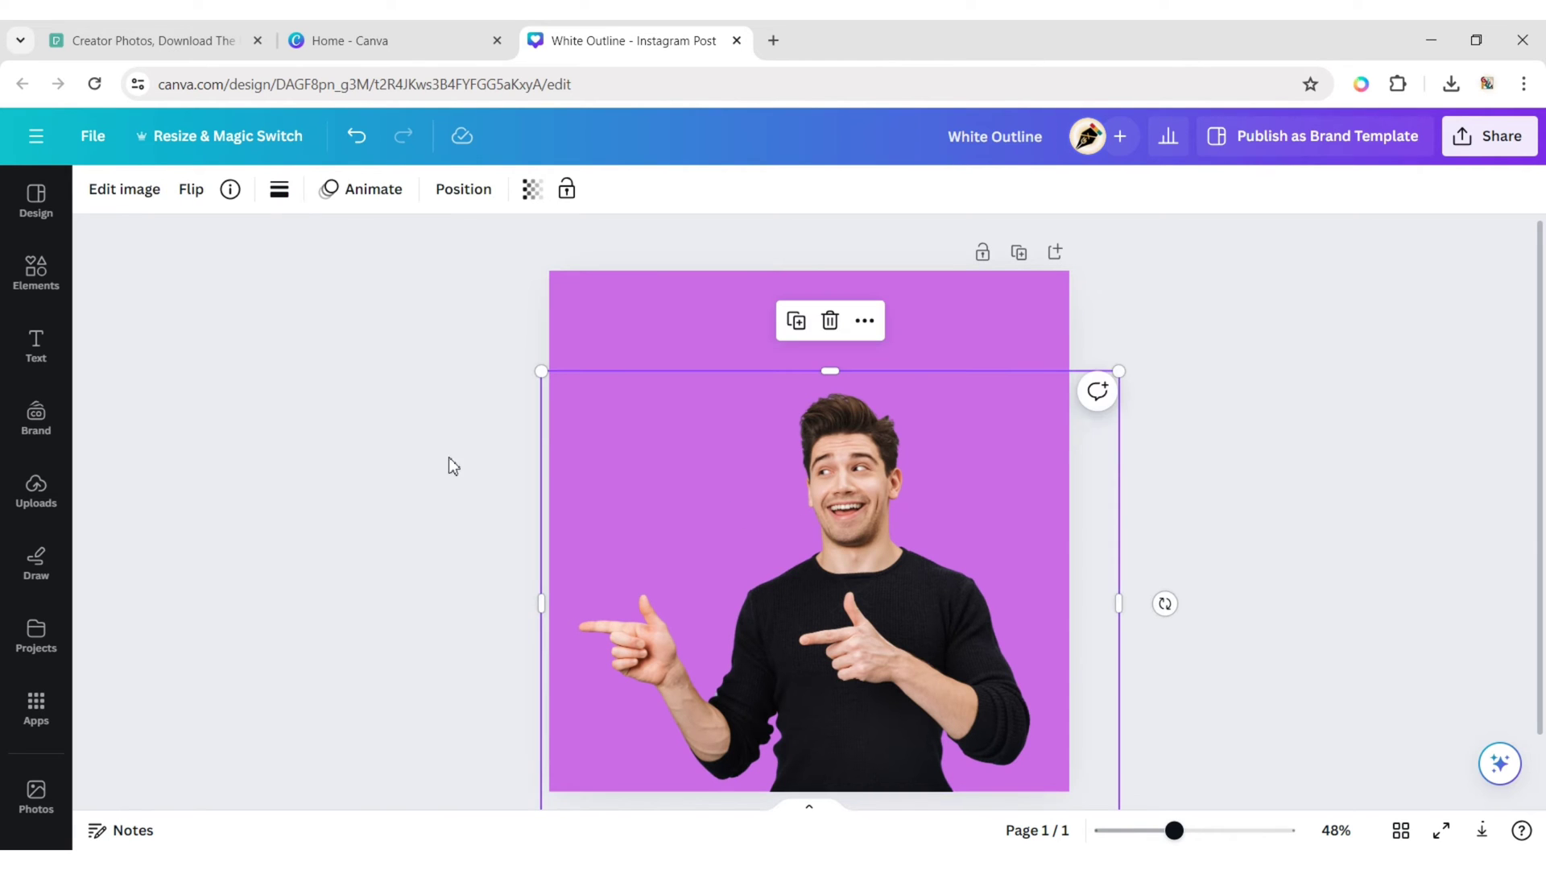
{"action": "left_click", "coordinate": [124, 190]}
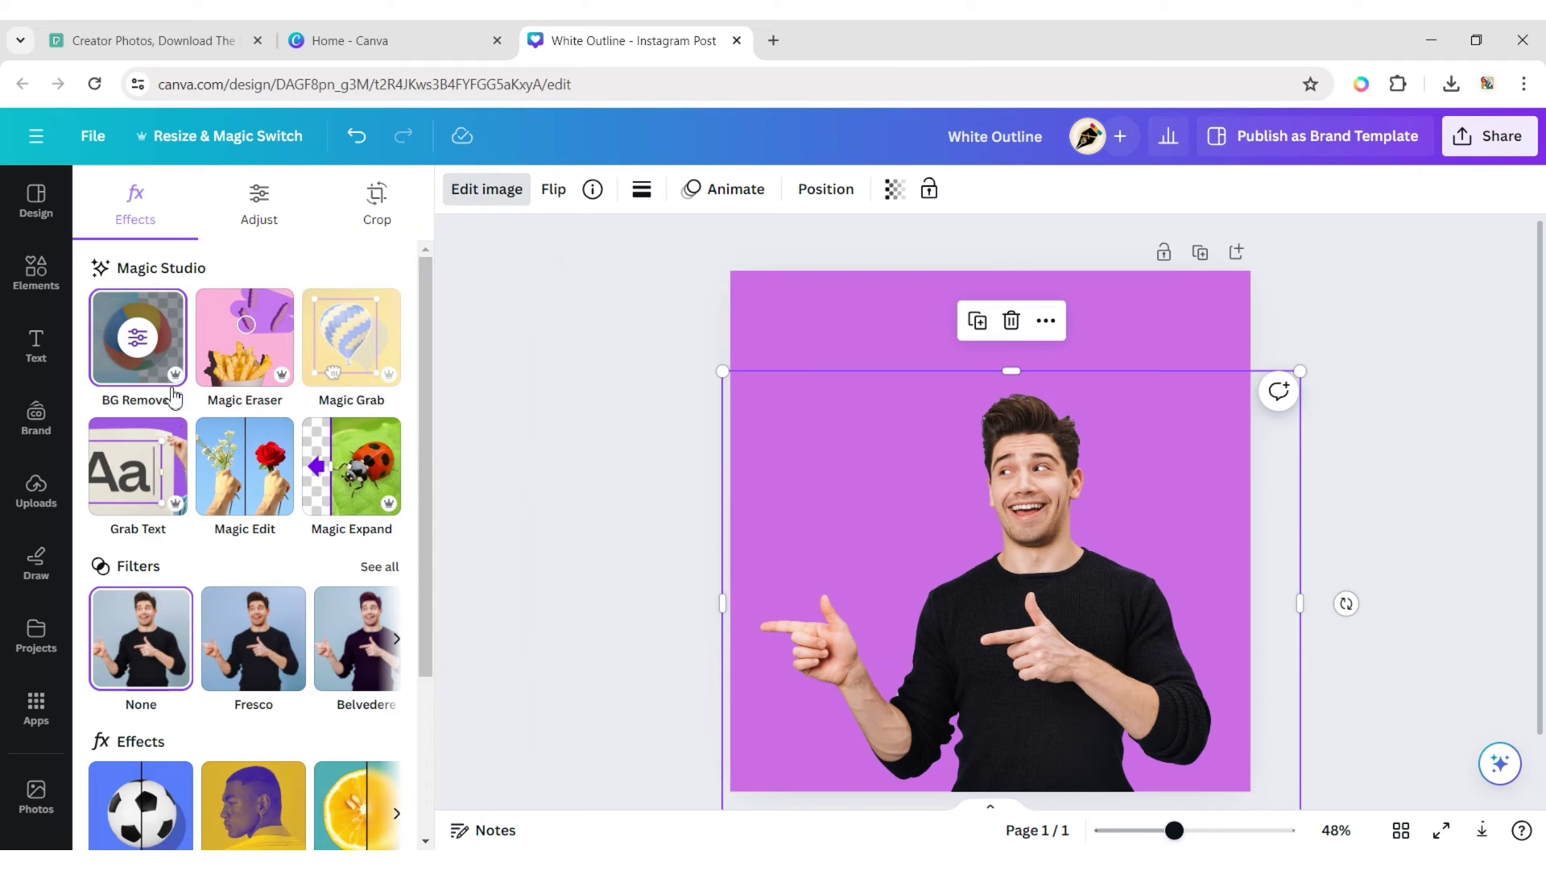
{"action": "scroll", "coordinate": [169, 435], "scroll_direction": "down", "scroll_amount": 4}
{"action": "left_click", "coordinate": [146, 584]}
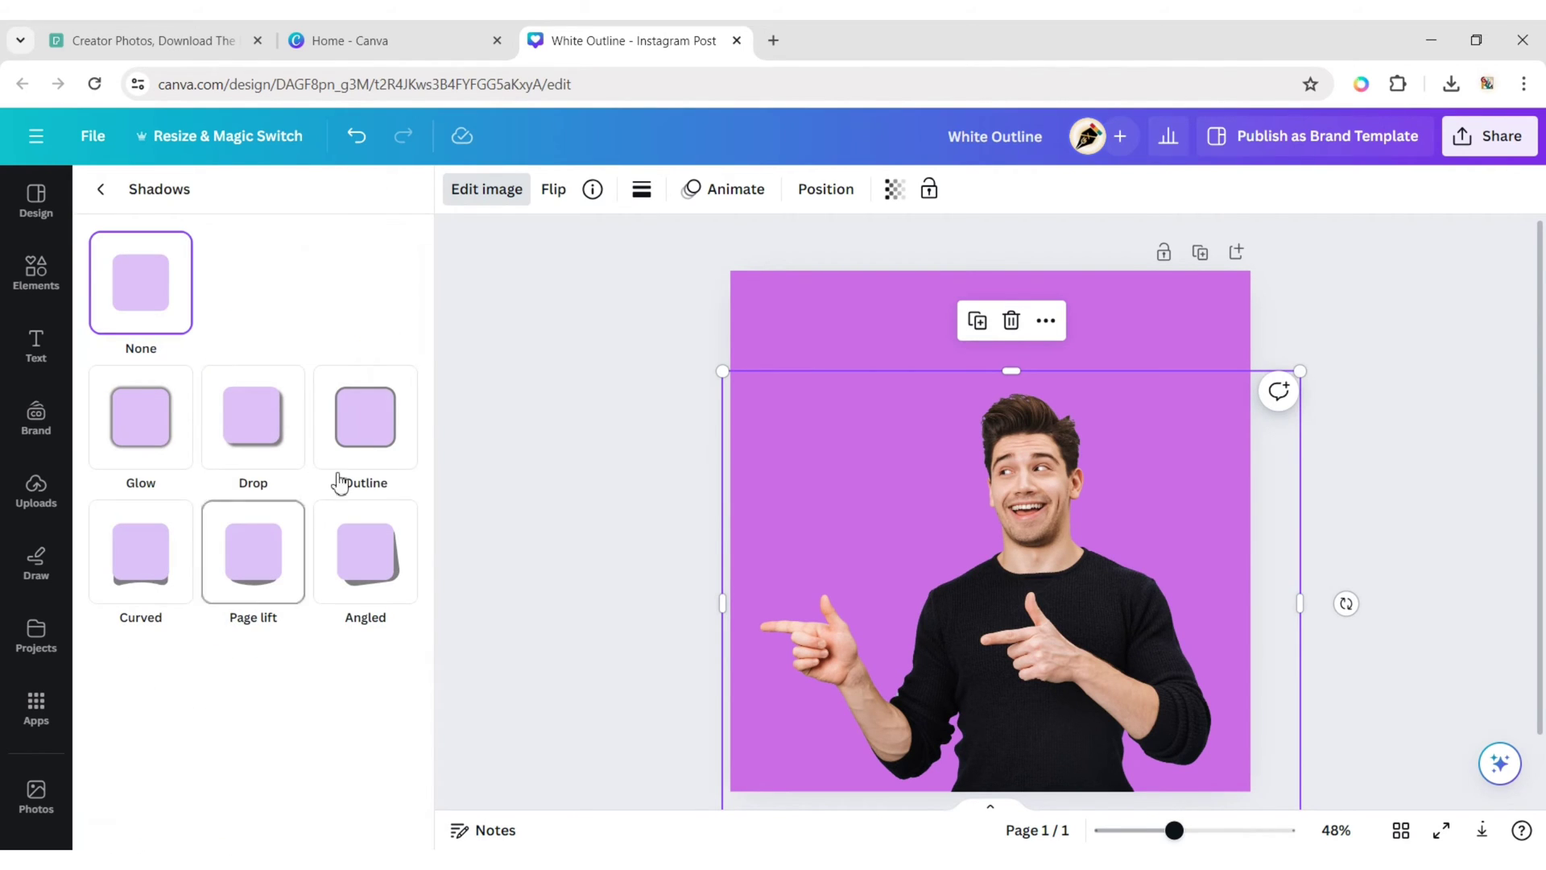
Step: Apply the Outline shadow preset and set its colour to white (#FFFFFF)
{"action": "left_click", "coordinate": [383, 440]}
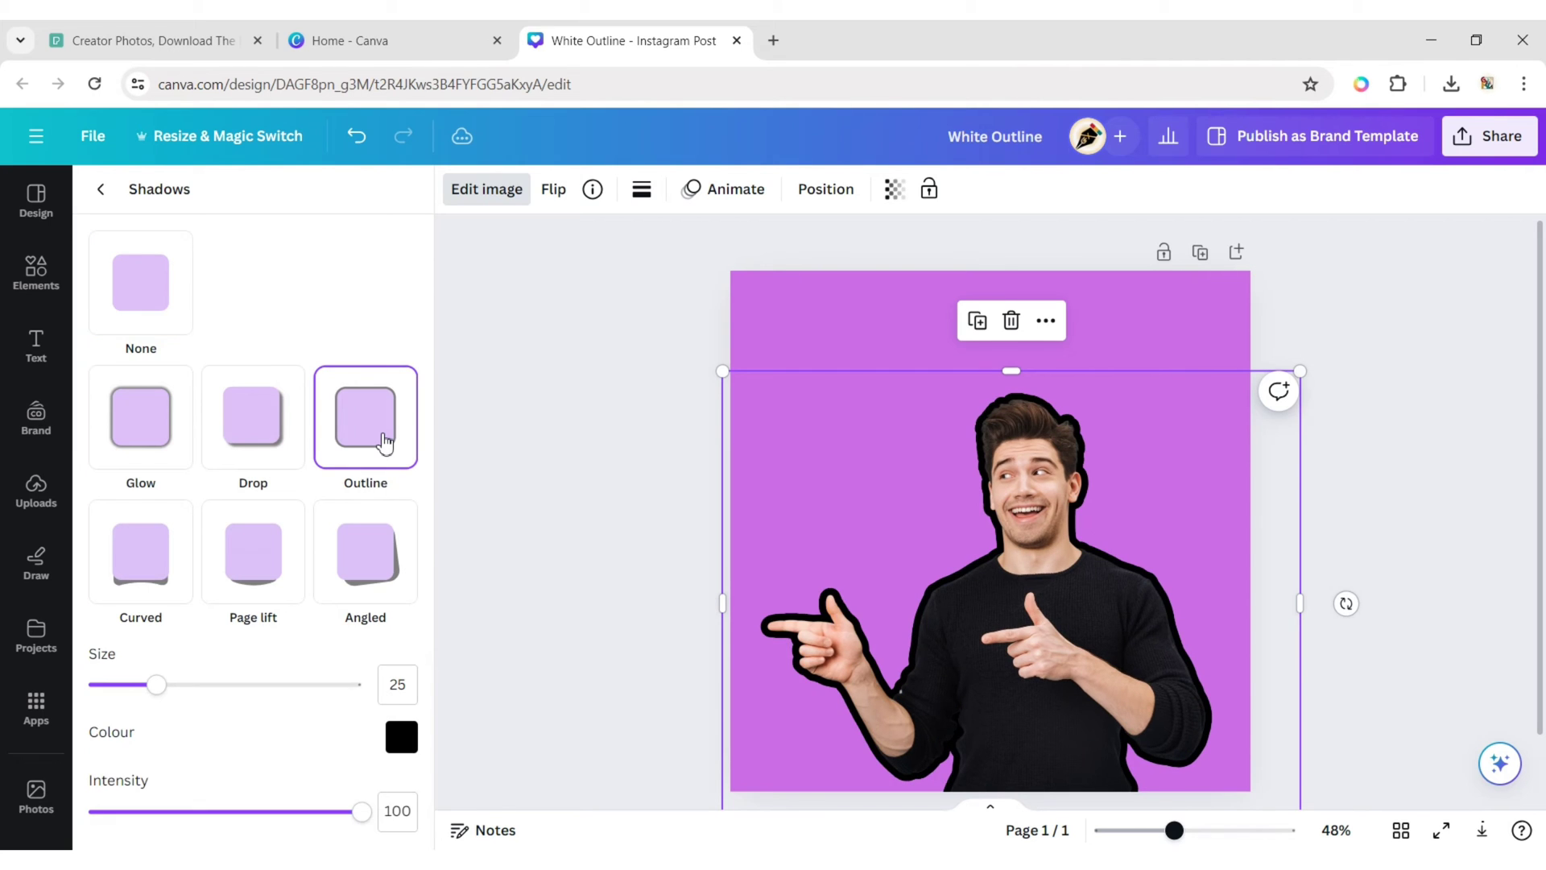
{"action": "left_click", "coordinate": [401, 737]}
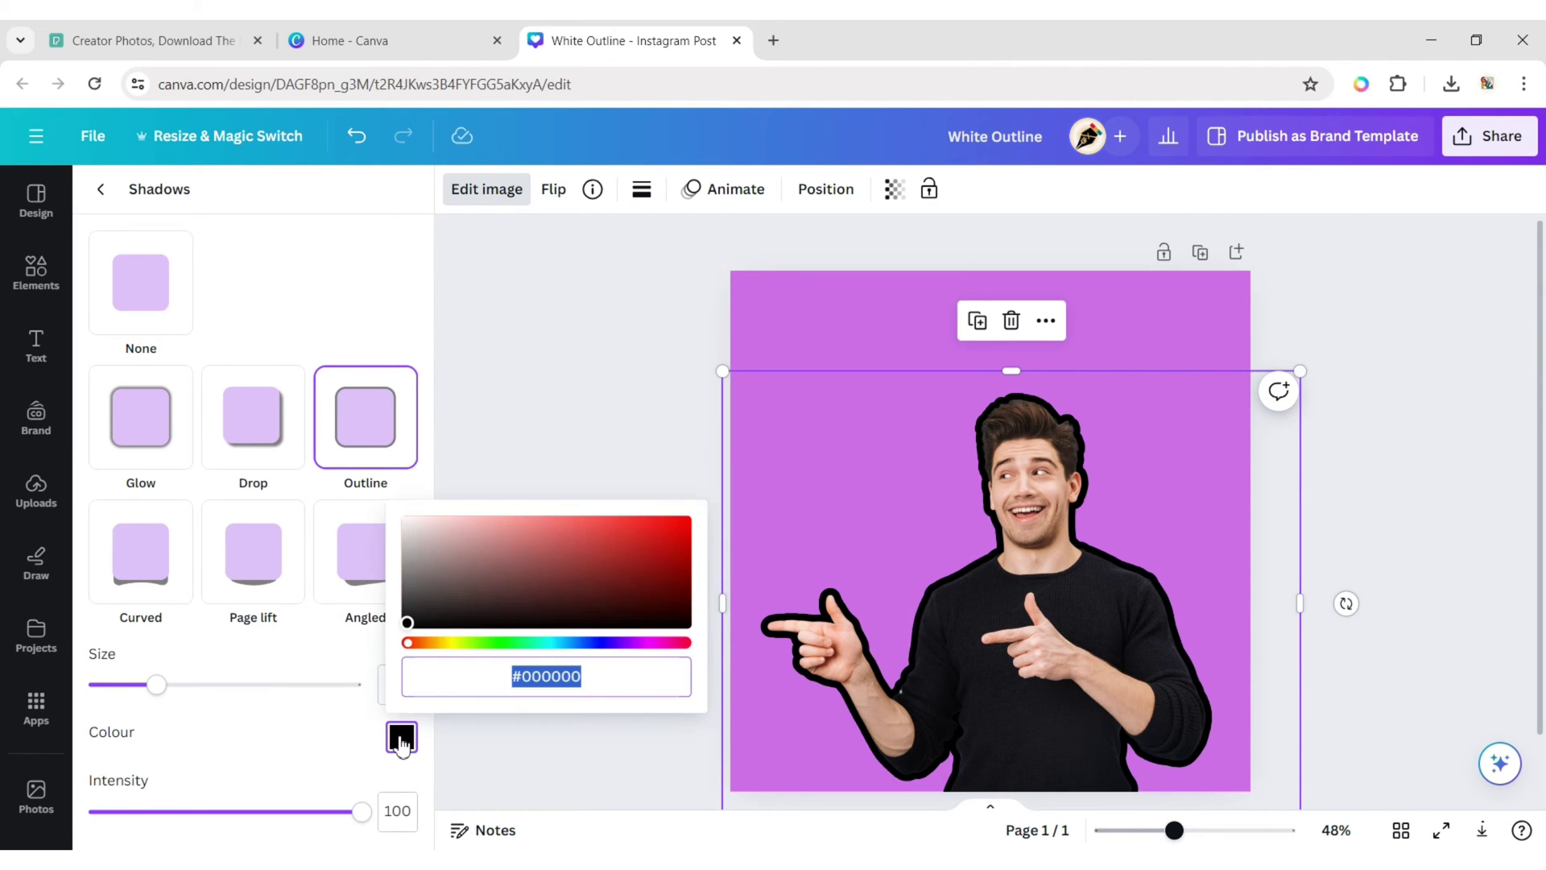
{"action": "left_click_drag", "start_coordinate": [407, 624], "coordinate": [402, 434]}
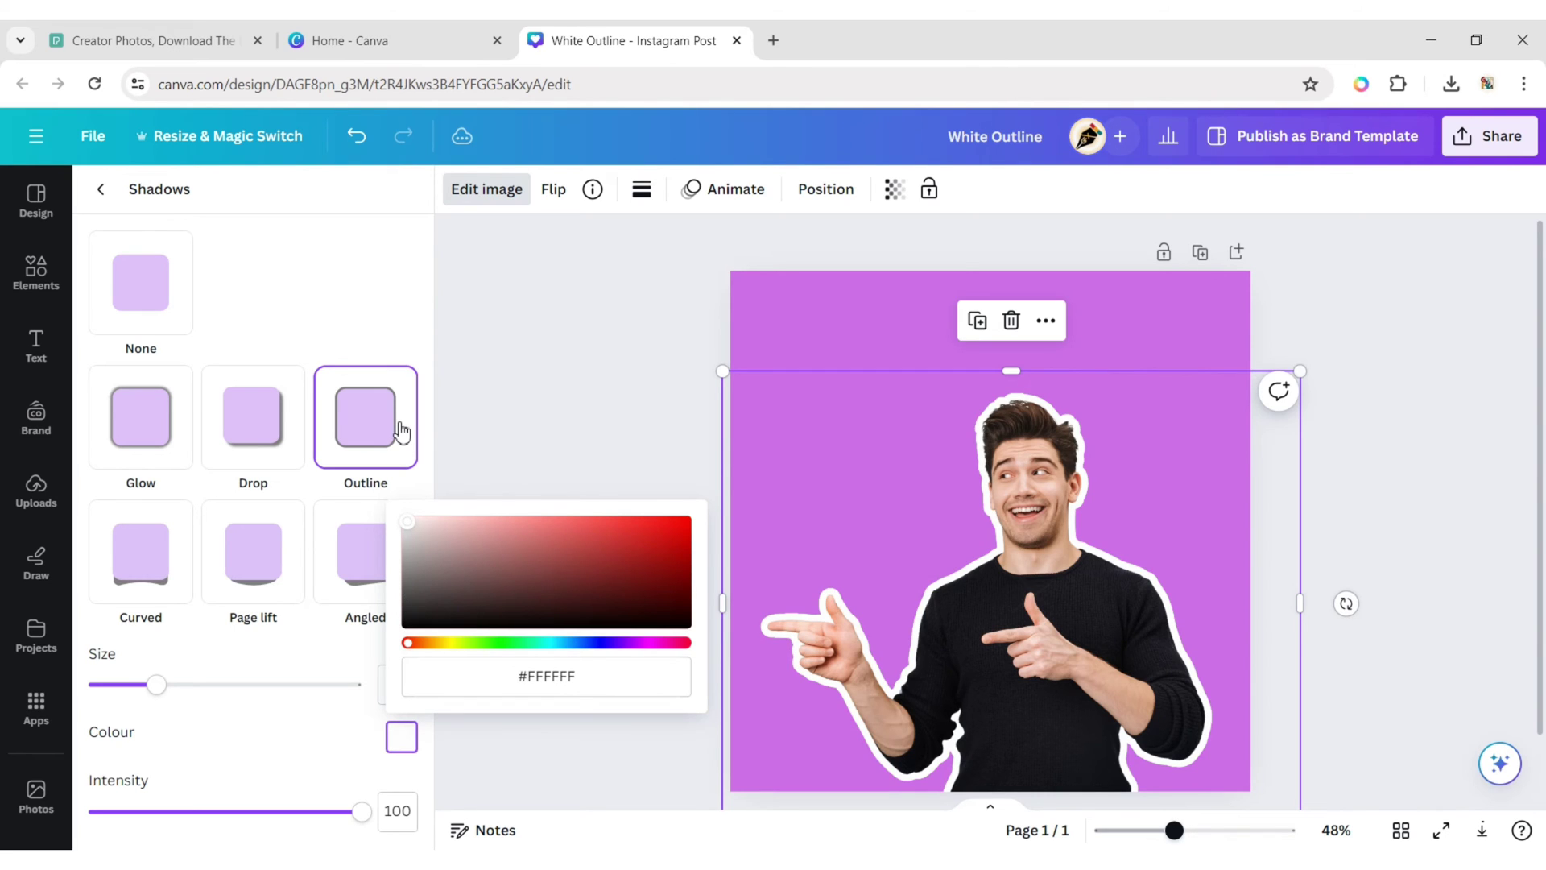
{"action": "left_click", "coordinate": [241, 743]}
Step: Bring the outline Size slider back to 25
{"action": "mouse_move", "coordinate": [157, 686]}
{"action": "left_mouse_down"}
{"action": "mouse_move", "coordinate": [177, 685]}
{"action": "mouse_move", "coordinate": [121, 686]}
{"action": "left_mouse_up"}
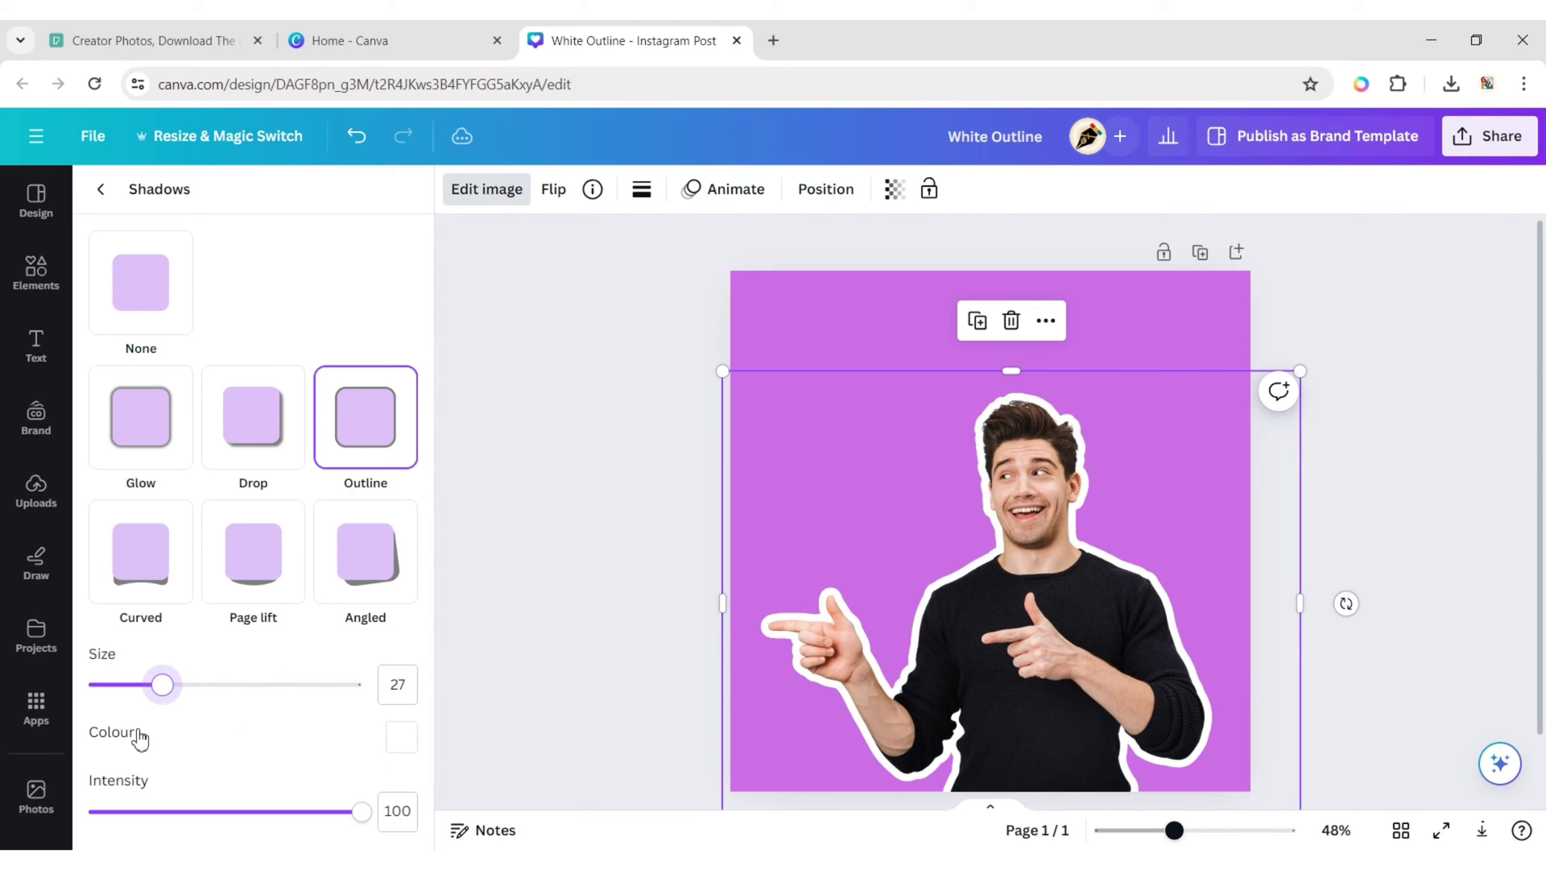
{"action": "left_click_drag", "start_coordinate": [123, 741], "coordinate": [117, 744]}
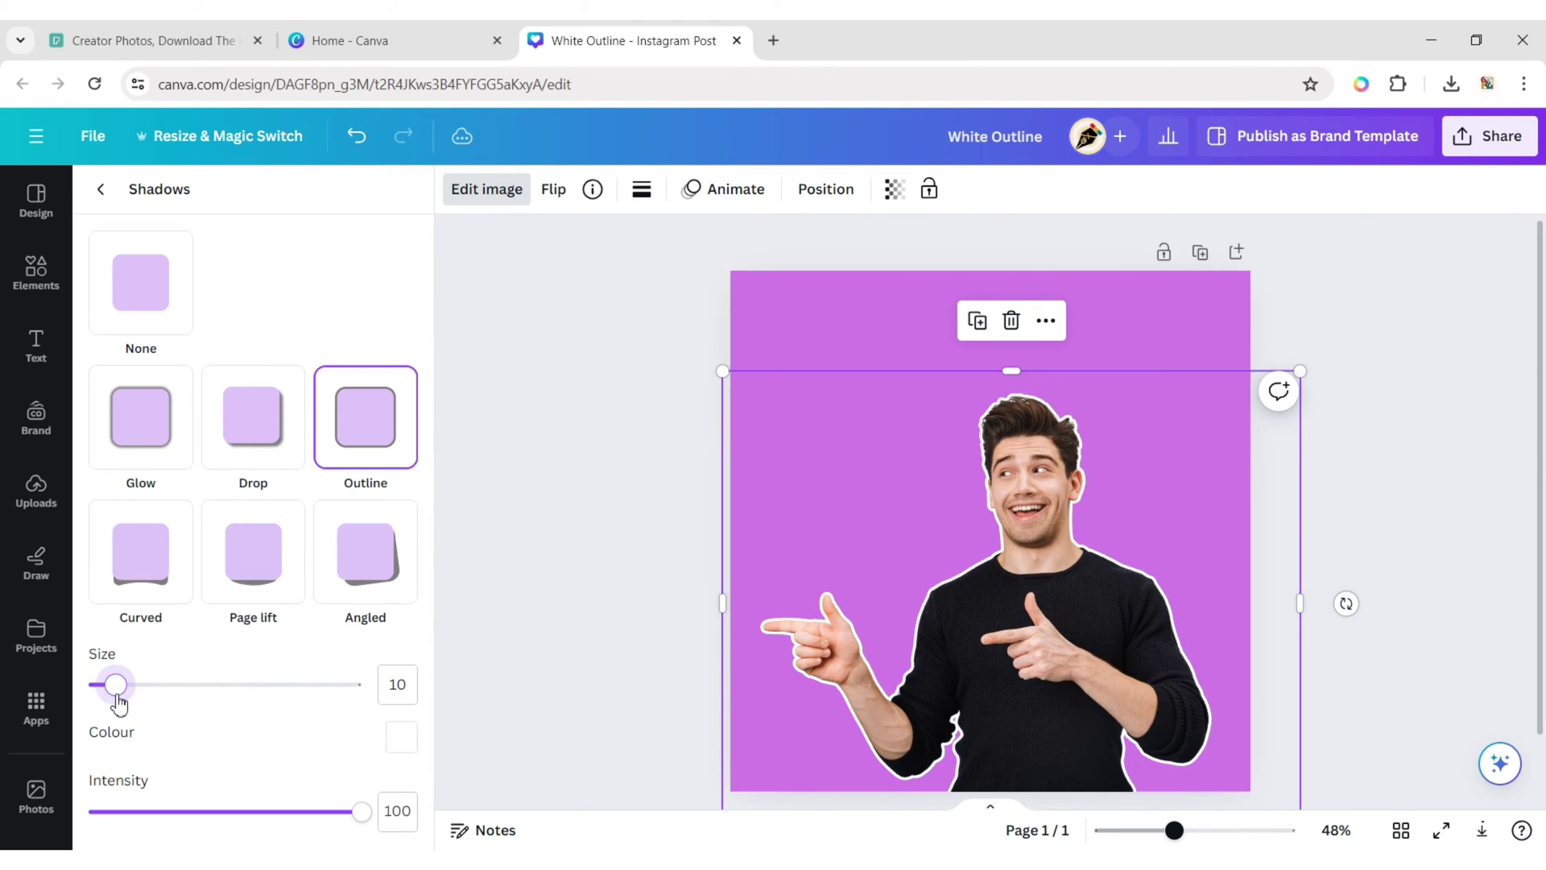
{"action": "left_click_drag", "start_coordinate": [115, 684], "coordinate": [154, 685]}
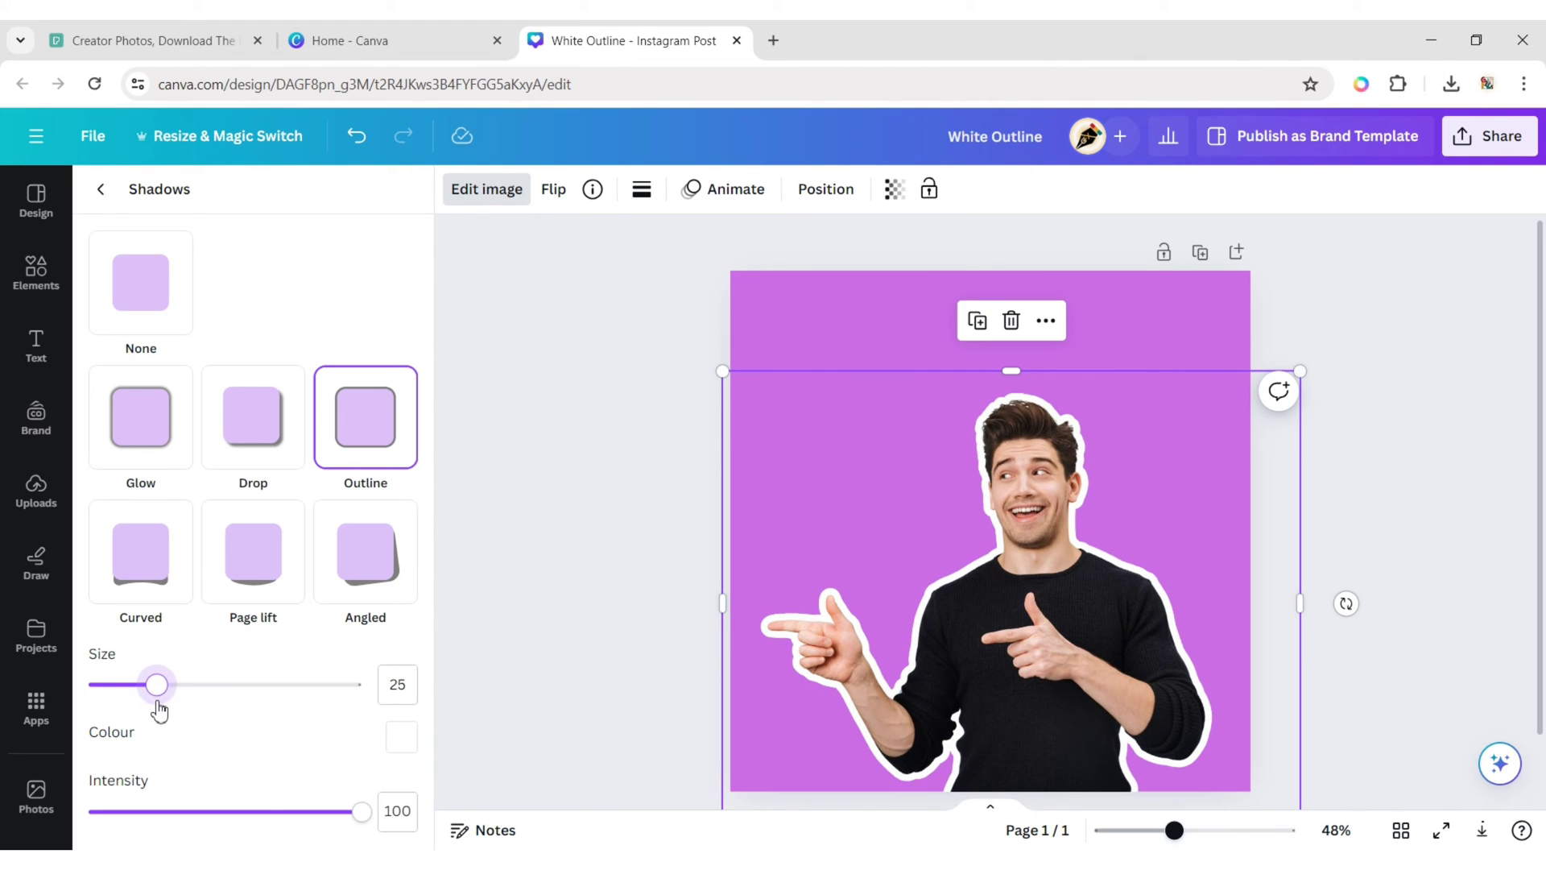
{"action": "left_click_drag", "start_coordinate": [158, 688], "coordinate": [157, 689]}
Step: Close the Shadows panel and deselect the man to view the finished post
{"action": "left_click", "coordinate": [615, 572]}
{"action": "left_click", "coordinate": [1267, 506]}
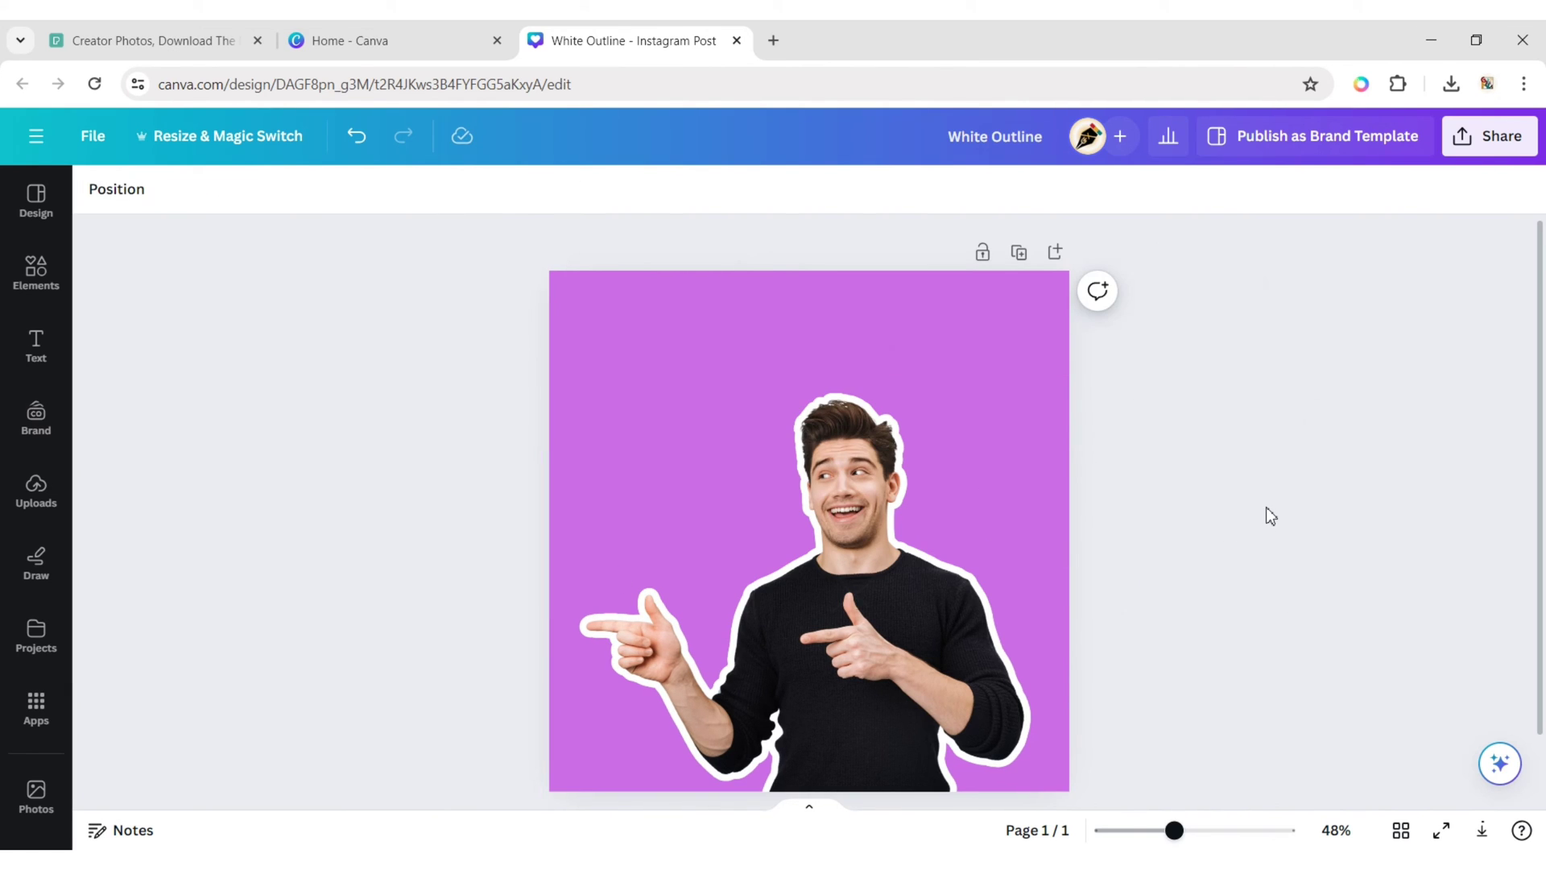